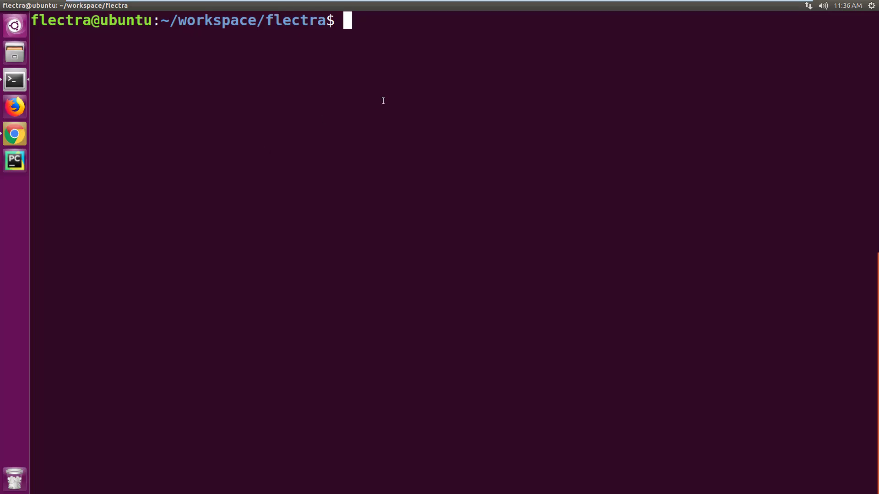
# - Check in tig that HEAD is the v1.4.0 release commit, Flectra v1.4 Lucifer, then quit
pyautogui.write('tig')
pyautogui.press('Return')
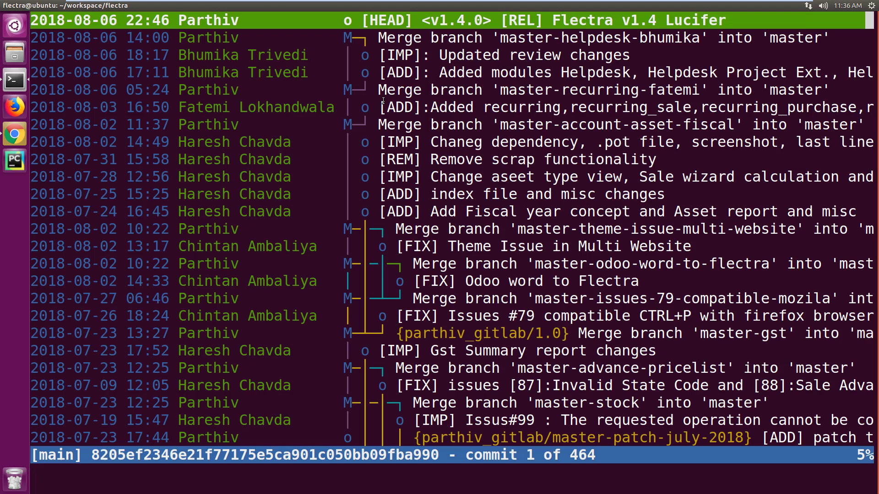
pyautogui.press('Return')
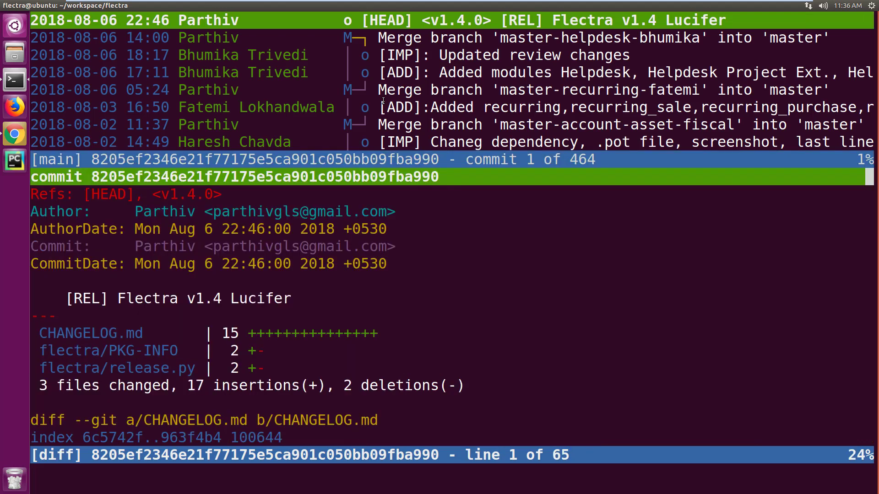
pyautogui.tripleClick(461, 24)
pyautogui.doubleClick(461, 24)
pyautogui.tripleClick(461, 24)
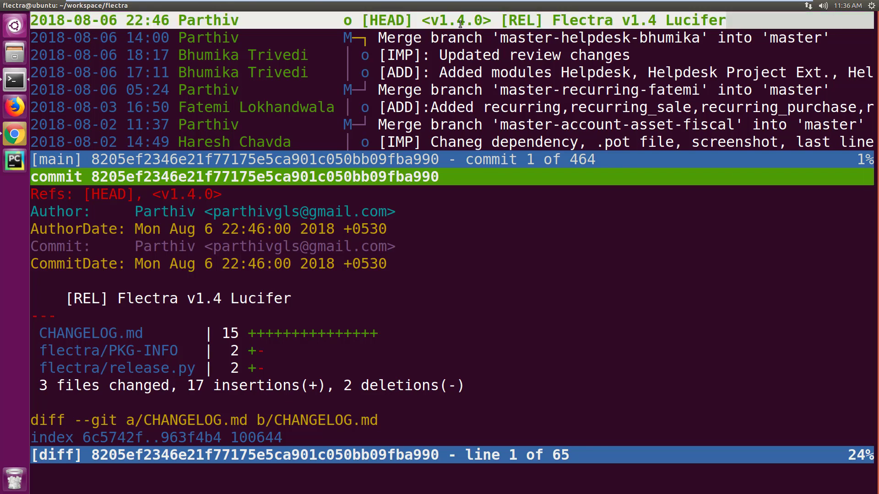
pyautogui.doubleClick(461, 23)
pyautogui.press('q')
pyautogui.press('q')
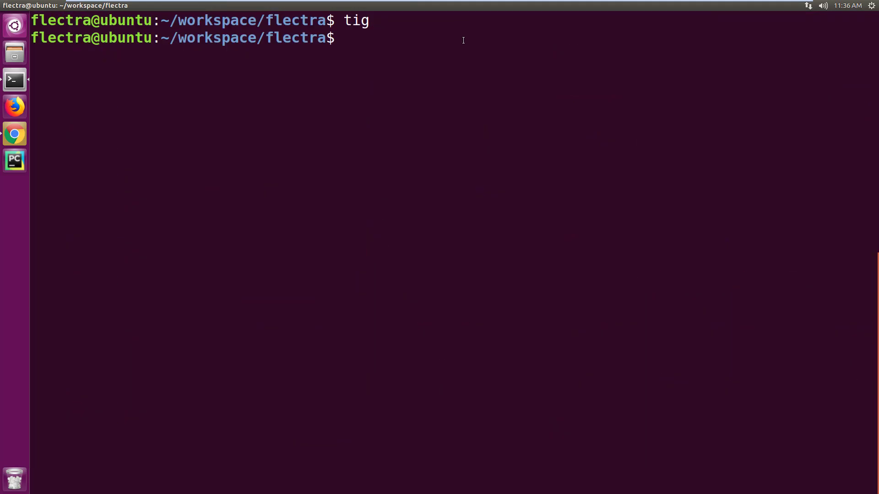
# - Rerun the dev_fl14 flectra-bin start command from history and bring Chrome's login page forward
pyautogui.press('Up')
pyautogui.press('Up')
pyautogui.press('Up')
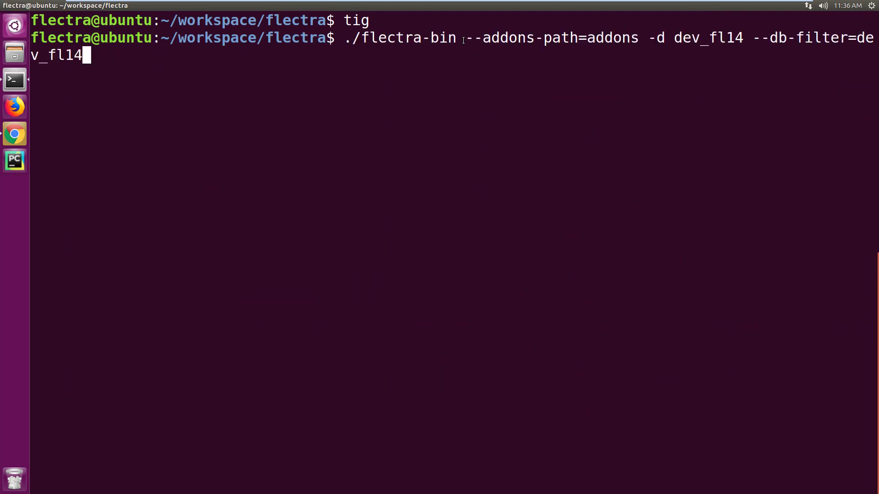
pyautogui.press('Return')
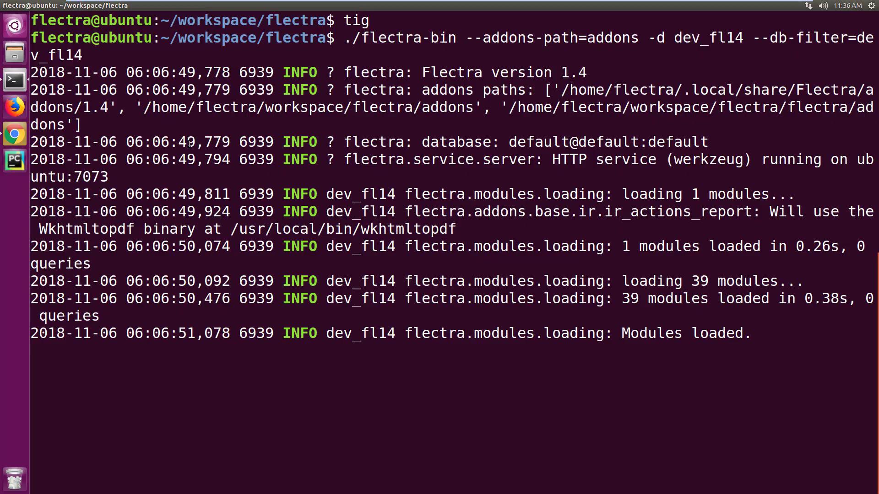
pyautogui.click(15, 137)
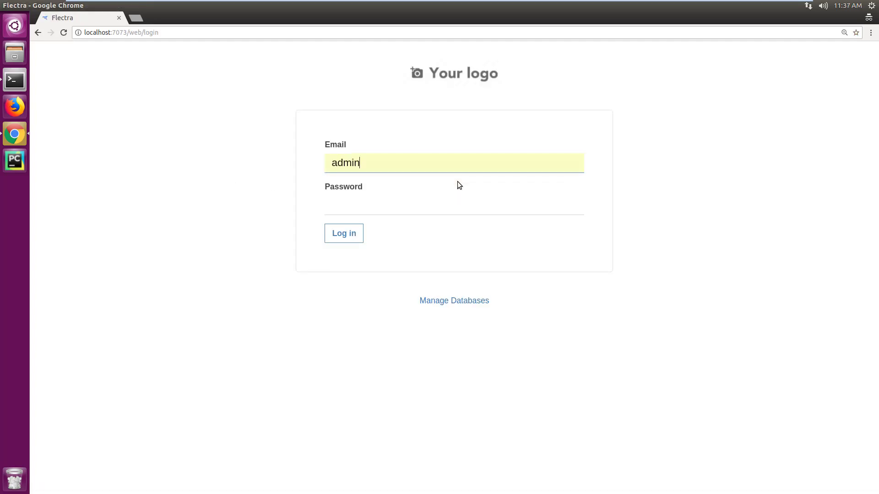
# - Log in as admin and check that Settings reports Flectra 1.4 (Community Edition)
pyautogui.click(411, 200)
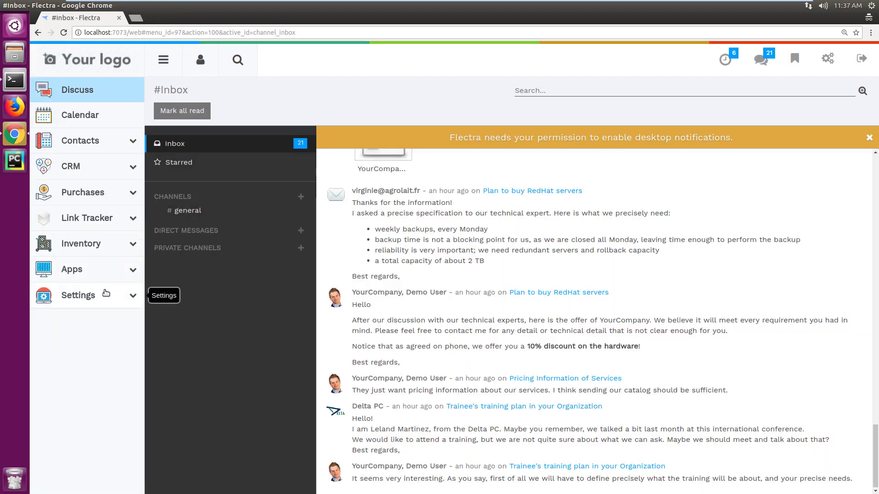
pyautogui.click(105, 294)
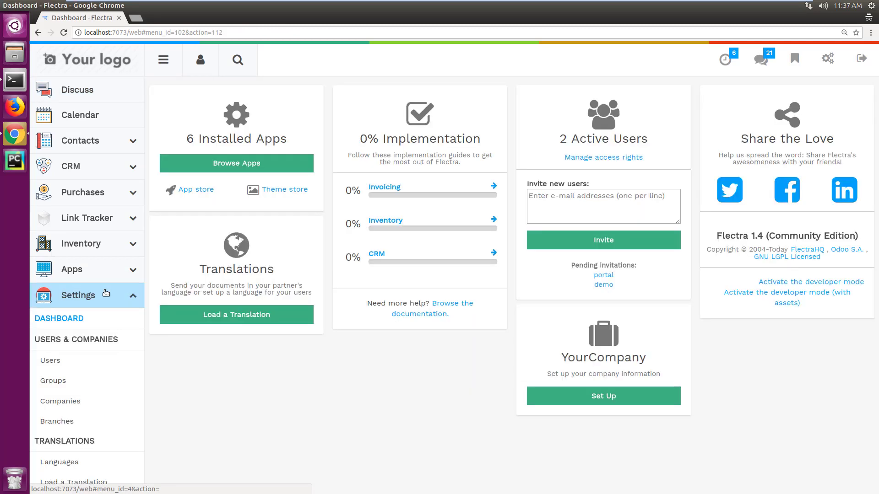
pyautogui.tripleClick(808, 235)
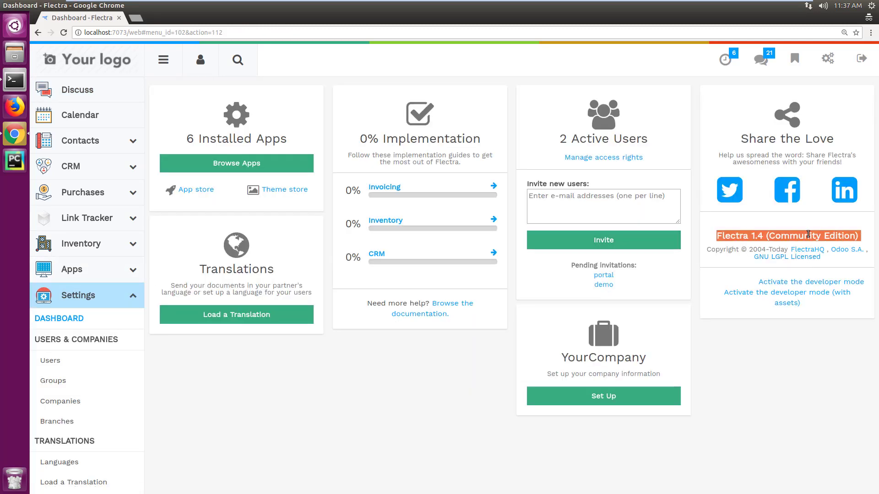
pyautogui.click(808, 234)
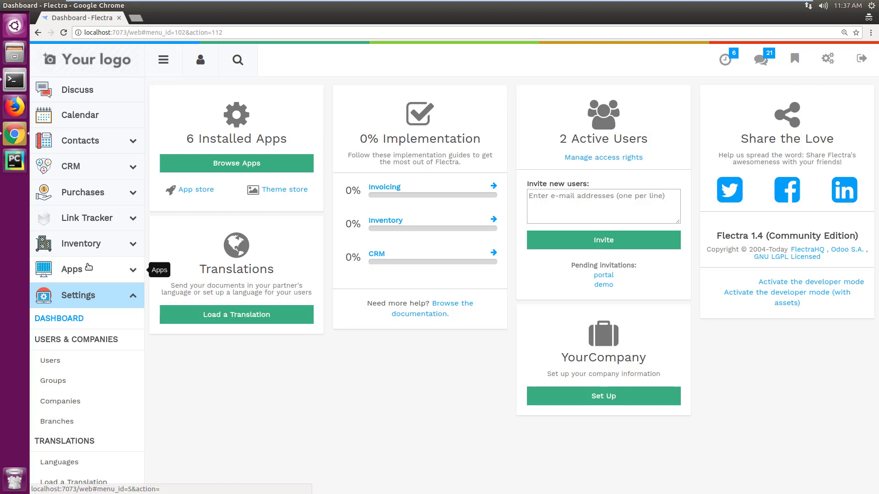
# - List all modules in list view filtered to Installed, reviewing the 39 modules' 1.4 versions
pyautogui.click(88, 269)
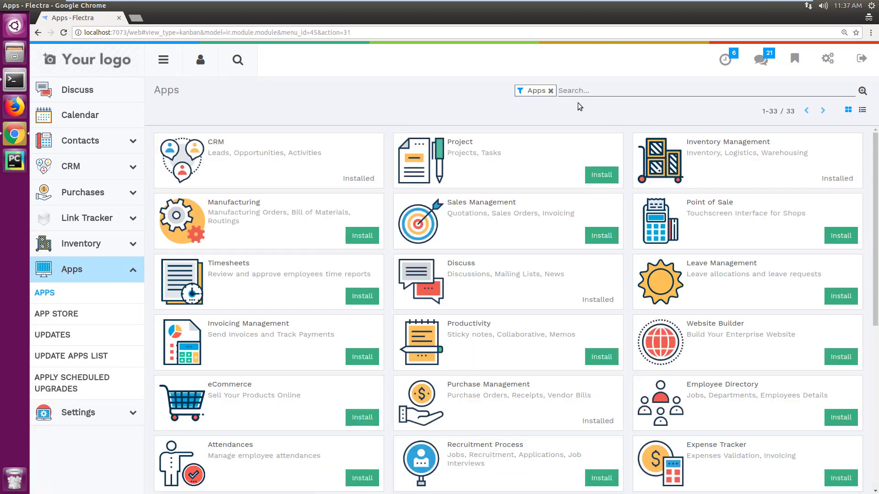
pyautogui.click(551, 91)
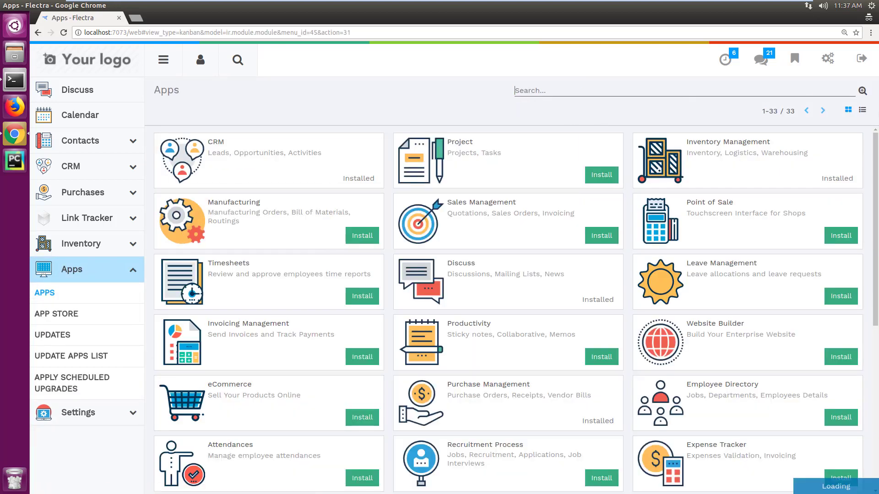
pyautogui.click(863, 110)
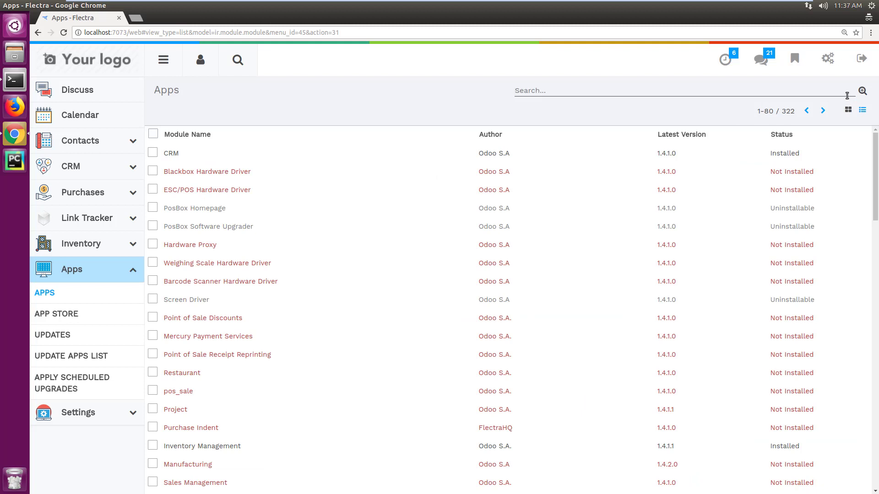
pyautogui.click(862, 91)
pyautogui.click(536, 111)
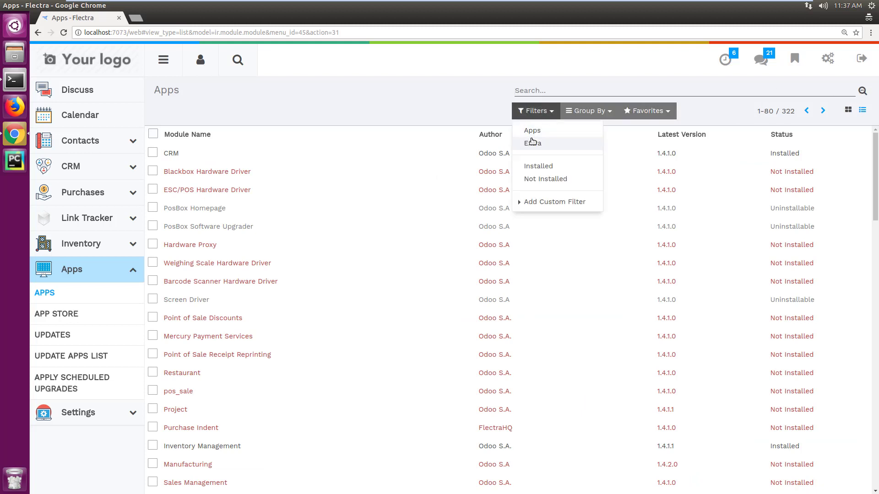
pyautogui.click(534, 165)
pyautogui.click(389, 92)
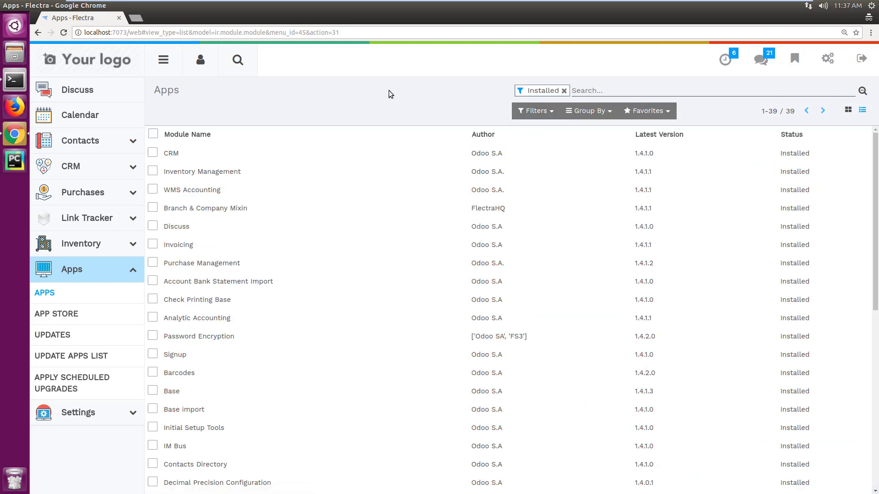
pyautogui.scroll(-8, 424, 209)
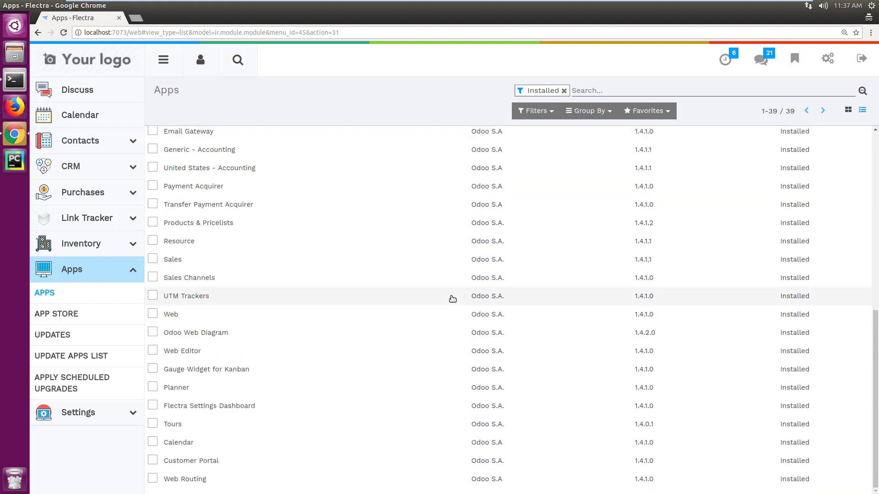
pyautogui.scroll(4, 452, 299)
pyautogui.scroll(5, 445, 290)
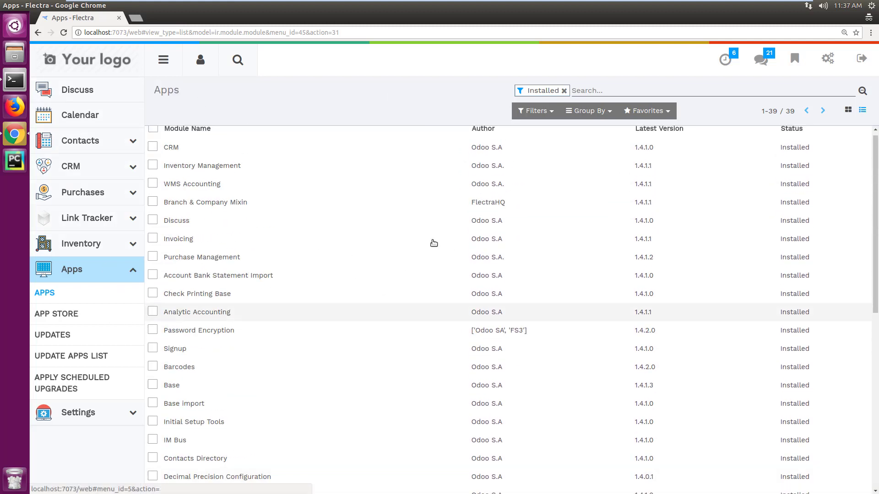
pyautogui.scroll(-1, 470, 222)
pyautogui.scroll(-3, 471, 221)
pyautogui.scroll(4, 470, 222)
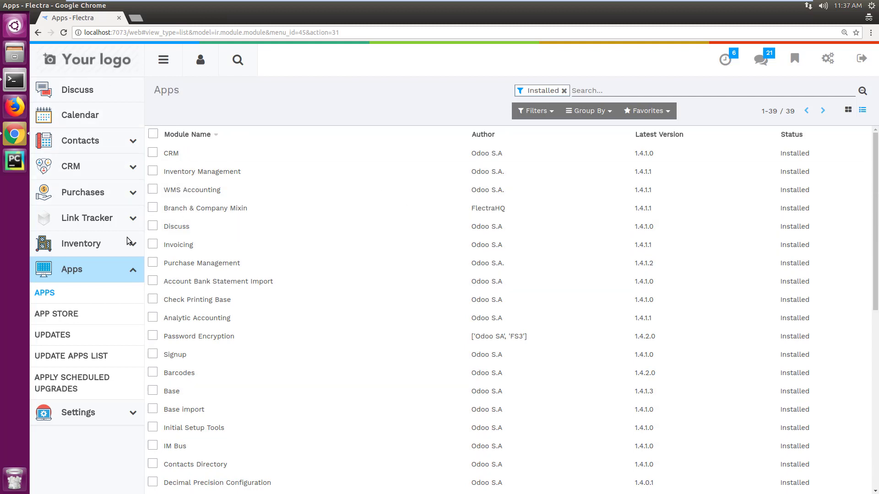
# - Stop the running Flectra server with Ctrl+C and clear the terminal
pyautogui.click(9, 84)
pyautogui.hotkey('ctrl', 'c')
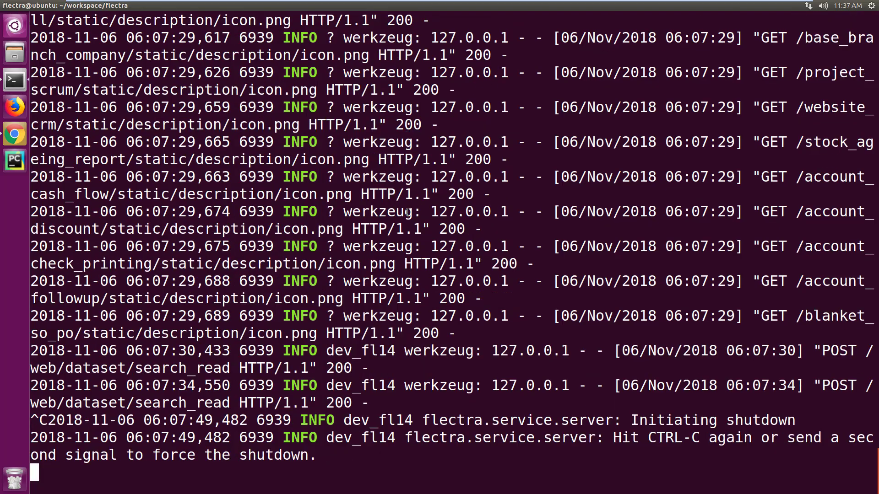
pyautogui.hotkey('ctrl', 'c')
pyautogui.write('clear')
pyautogui.press('Return')
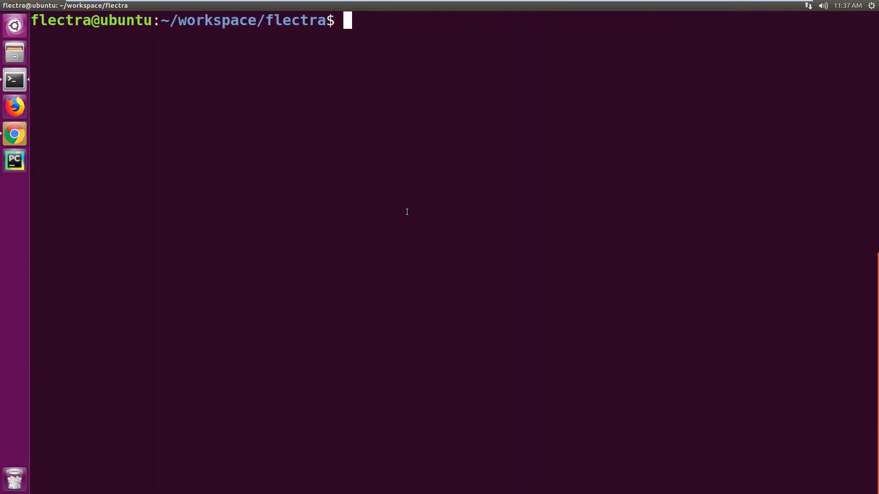
# - Check out the v1.5.0 release tag with git checkout
pyautogui.write('git ')
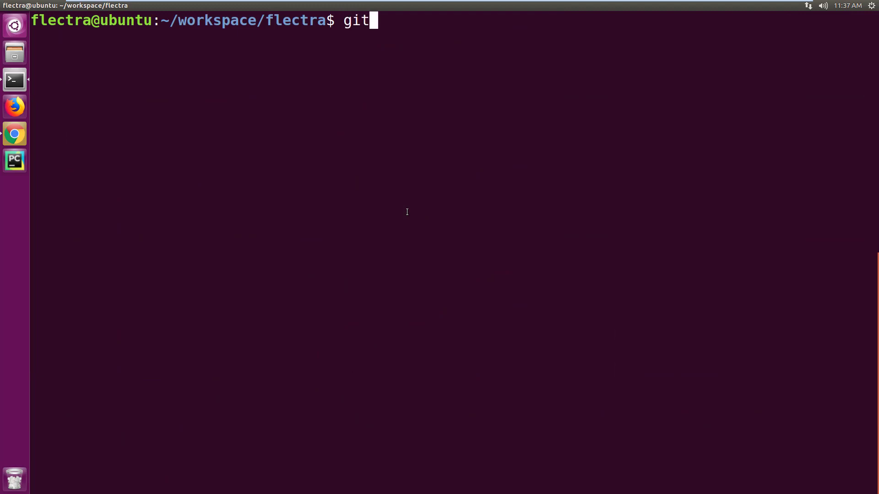
pyautogui.write('p')
pyautogui.press('BackSpace')
pyautogui.write('checkout ')
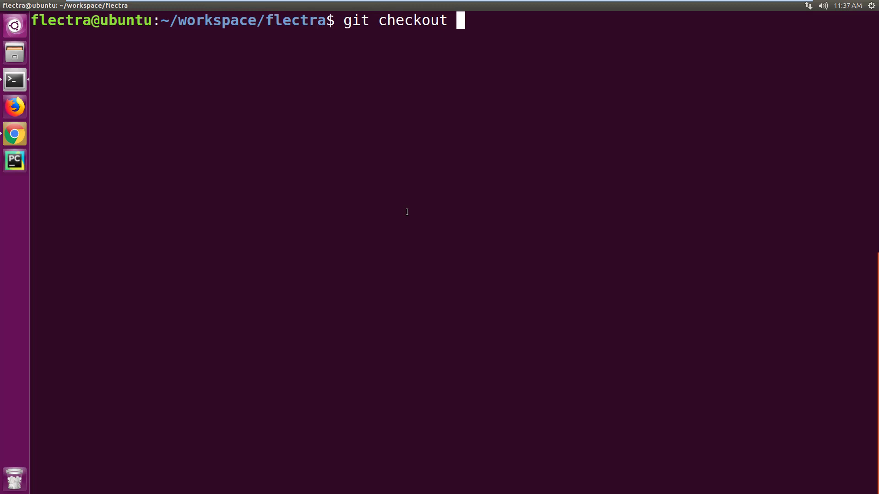
pyautogui.write('v1.')
pyautogui.press('Tab')
pyautogui.press('Tab')
pyautogui.write('5')
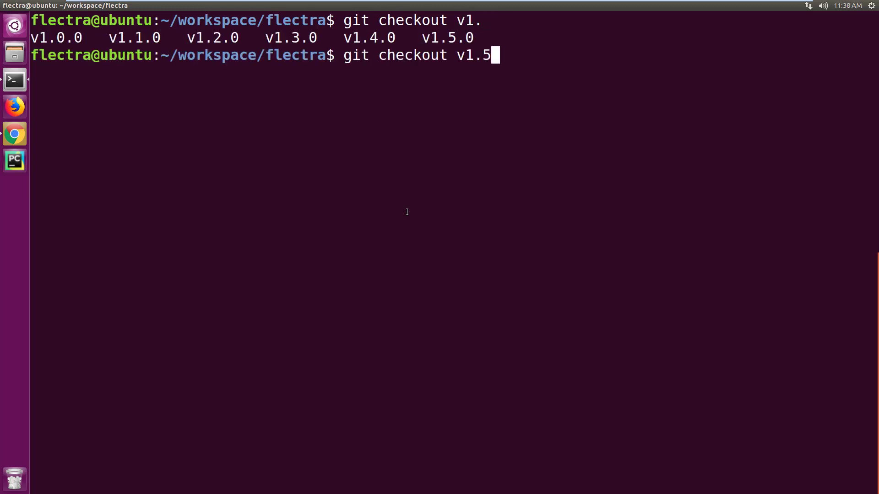
pyautogui.press('Tab')
pyautogui.press('Return')
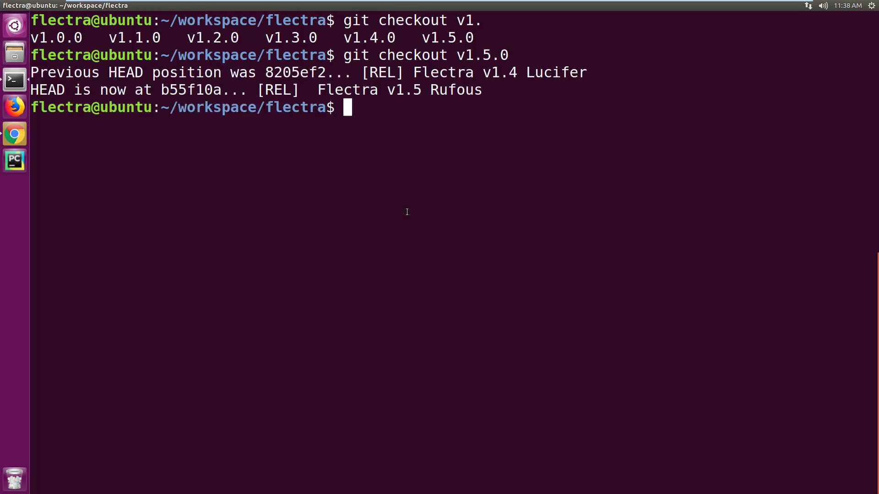
# - Confirm in tig that HEAD is now v1.5.0, Flectra v1.5 Rufous, then quit
pyautogui.write('tig')
pyautogui.press('Return')
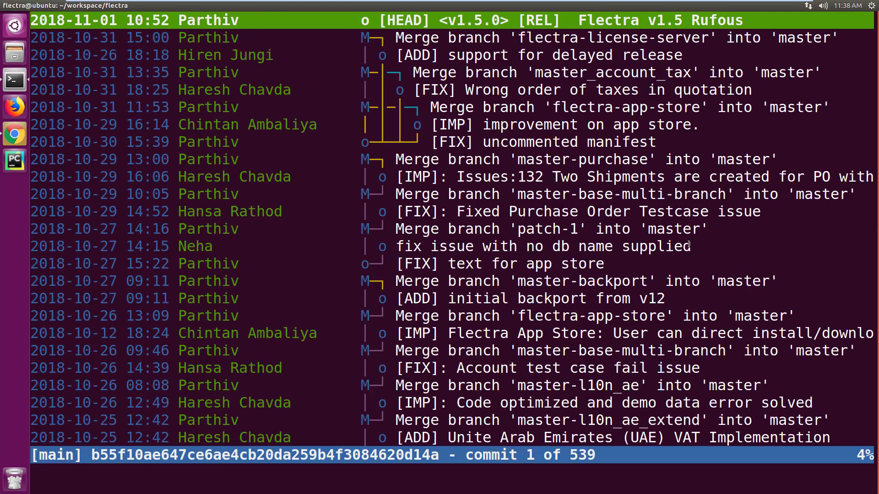
pyautogui.tripleClick(661, 17)
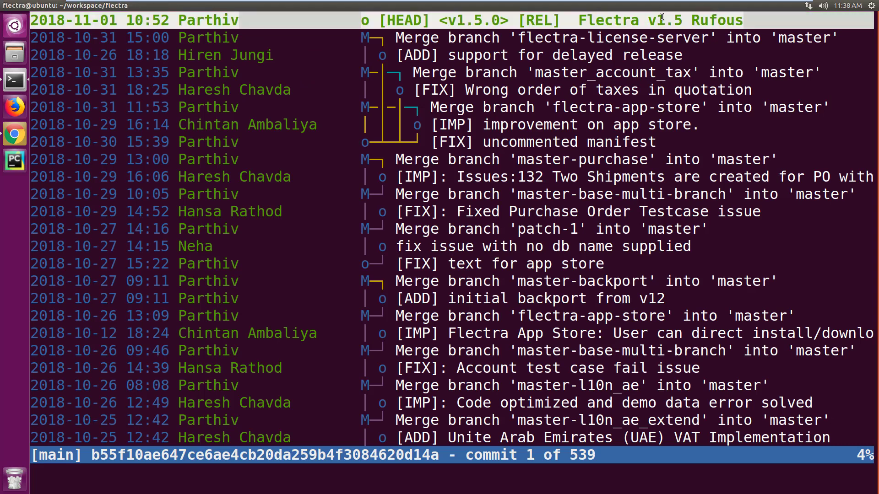
pyautogui.click(661, 17)
pyautogui.press('q')
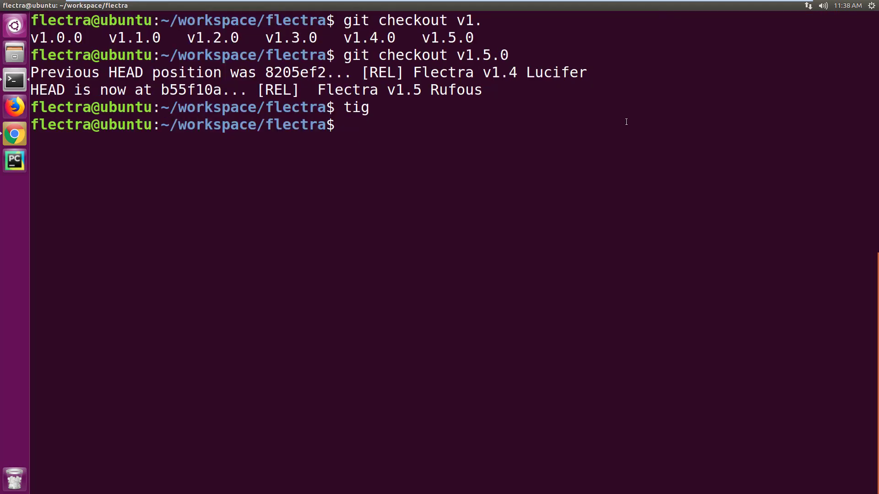
# - Recall the dev_fl14 flectra-bin start command and append '-u all --stop-after-init' without running it
pyautogui.write('clear')
pyautogui.press('Return')
pyautogui.press('Up')
pyautogui.press('Up')
pyautogui.press('Up')
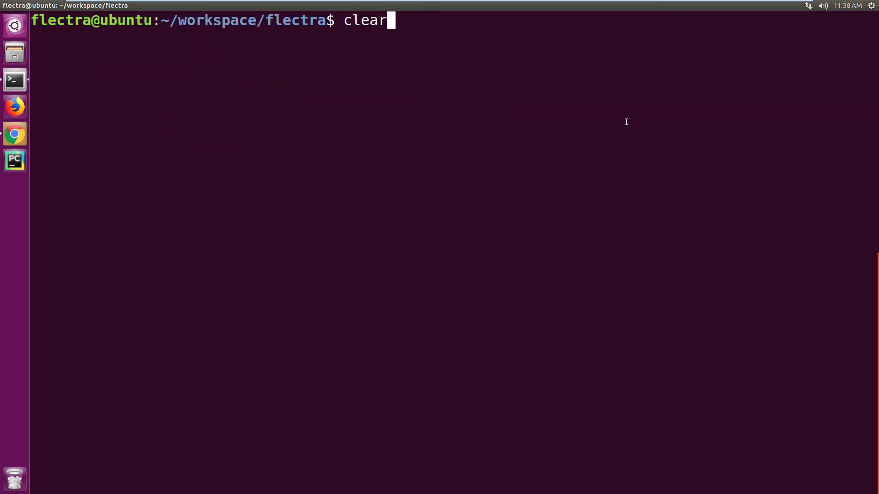
pyautogui.press('Down')
pyautogui.press('Down')
pyautogui.press('Up')
pyautogui.press('Up')
pyautogui.press('Up')
pyautogui.press('Up')
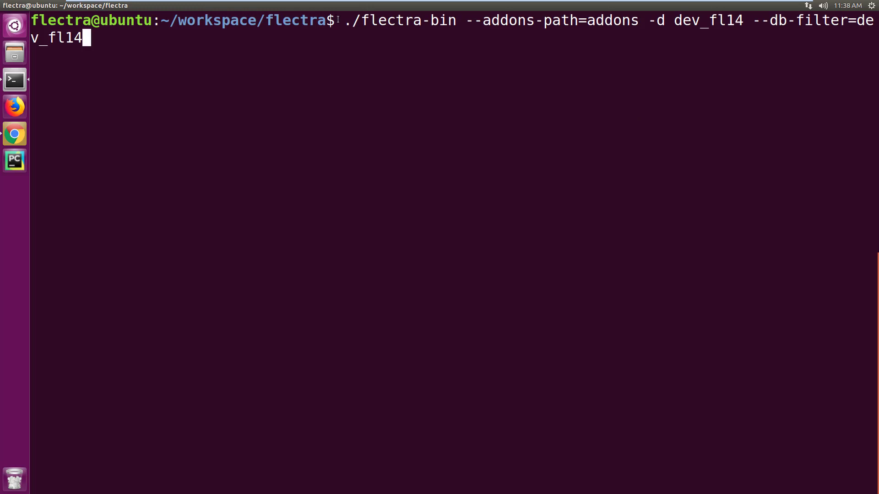
pyautogui.moveTo(344, 21); pyautogui.dragTo(653, 33)
pyautogui.click(635, 45)
pyautogui.write('-u all ')
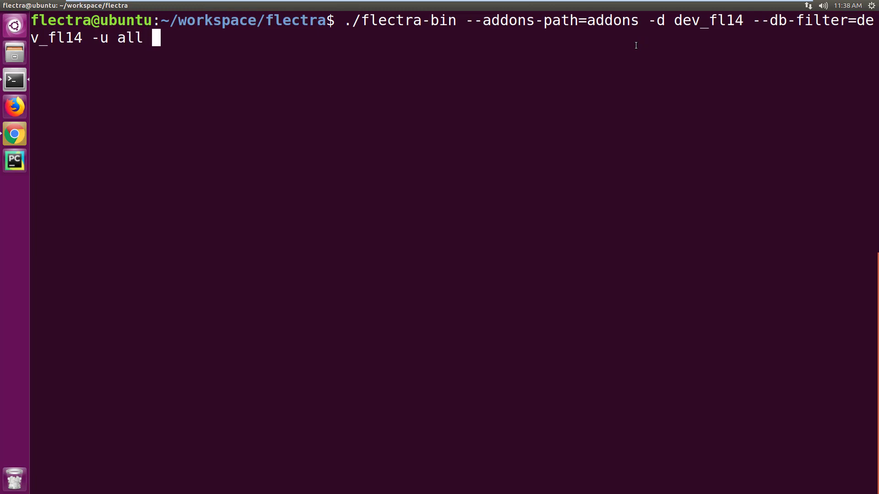
pyautogui.write('--stop-')
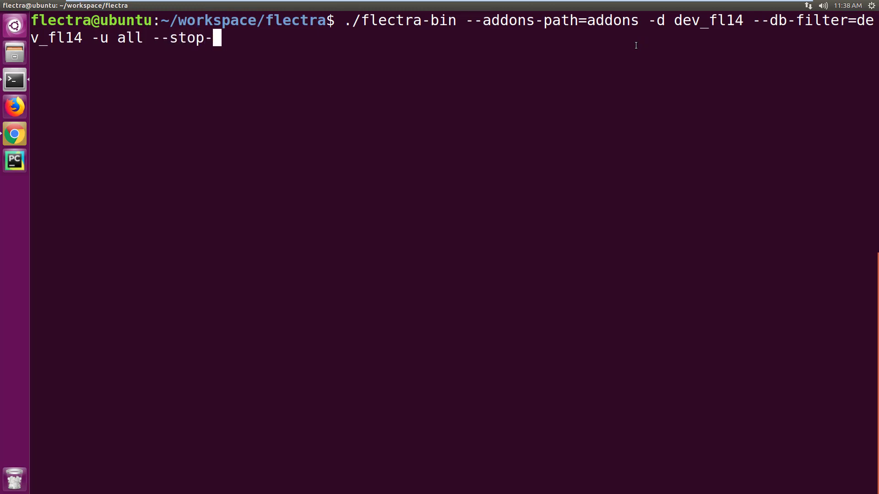
pyautogui.write('after-init')
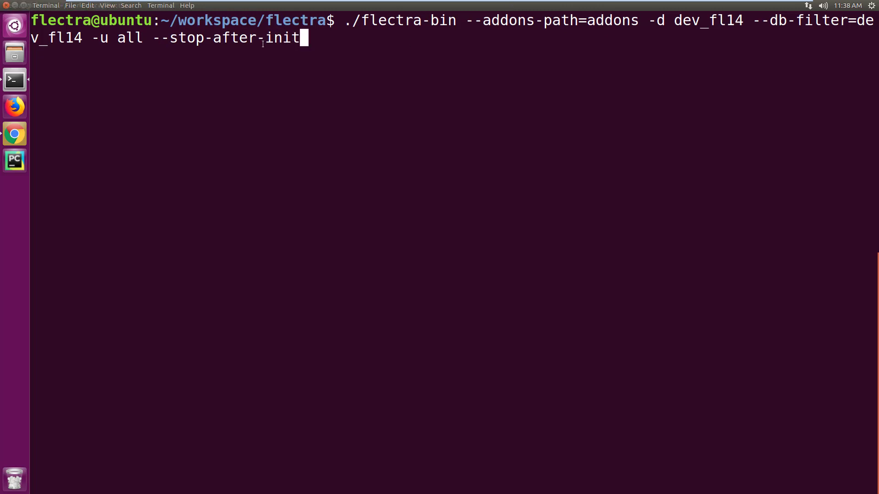
pyautogui.moveTo(636, 45); pyautogui.dragTo(323, 40)
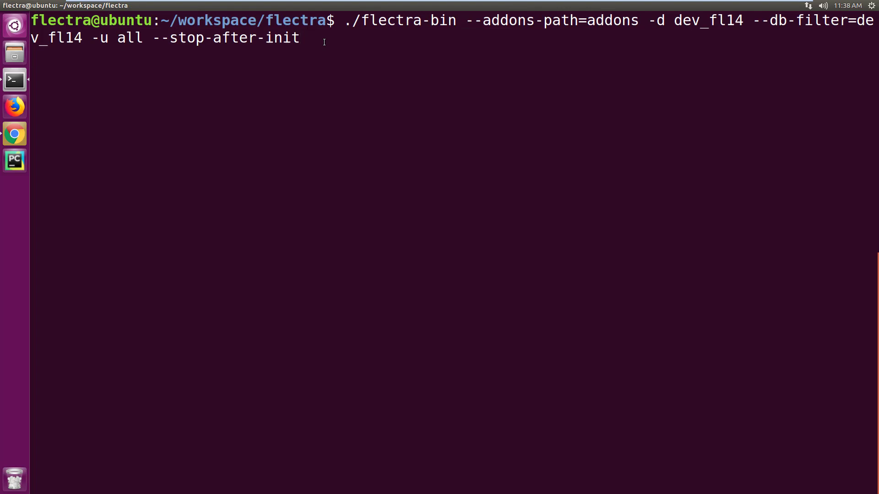
# - Run the upgrade command and check the log lines showing Flectra version 1.5 loading dev_fl14
pyautogui.press('Return')
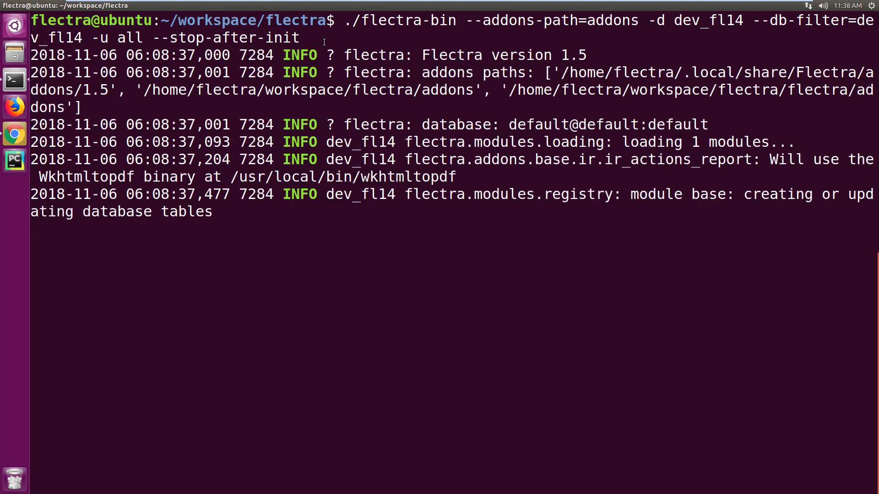
pyautogui.moveTo(379, 55); pyautogui.dragTo(597, 55)
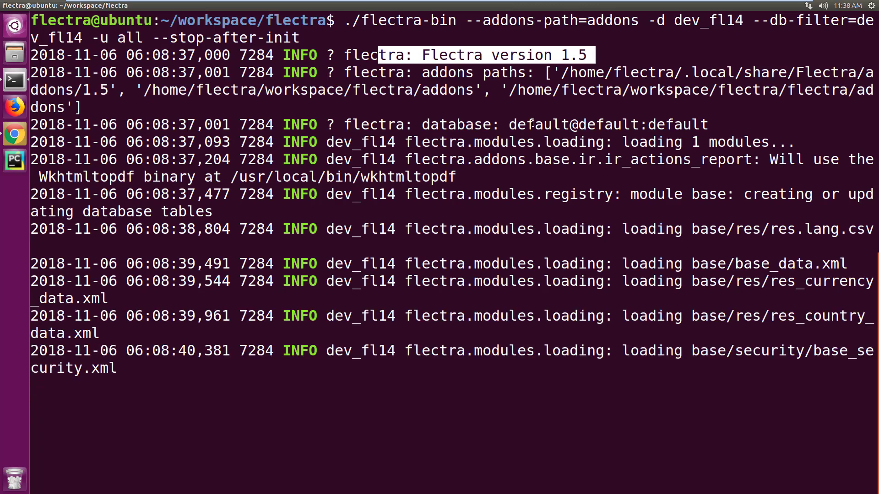
pyautogui.moveTo(532, 123); pyautogui.dragTo(632, 316)
pyautogui.click(644, 316)
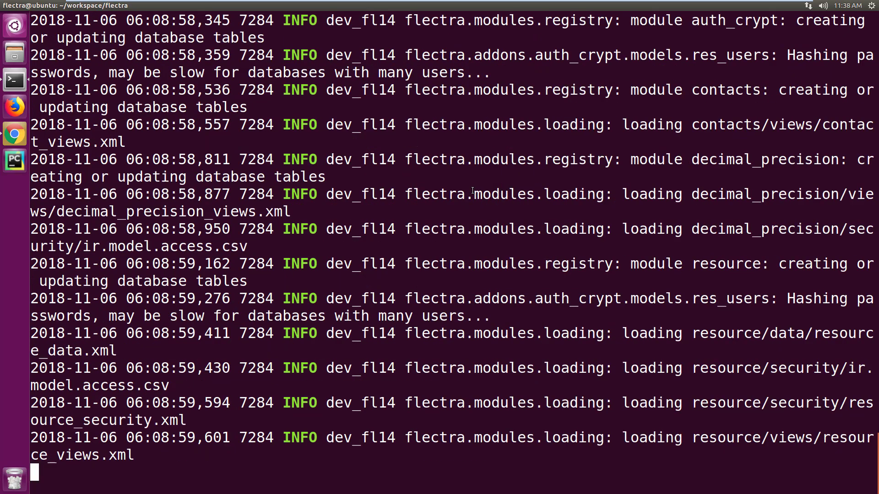
# - Inspect the red 'Unmet dependencies' errors, e.g. stock_account, then return to the latest upgrade output
pyautogui.scroll(9, 321, 134)
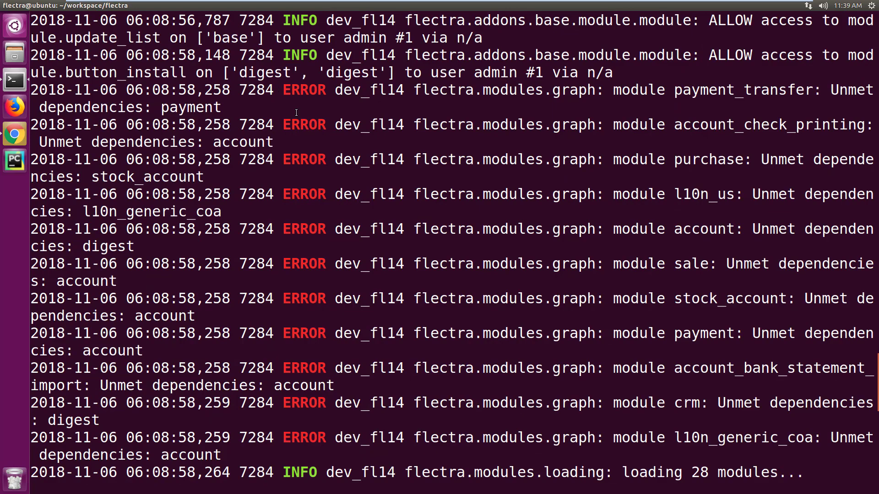
pyautogui.moveTo(275, 90); pyautogui.dragTo(872, 456)
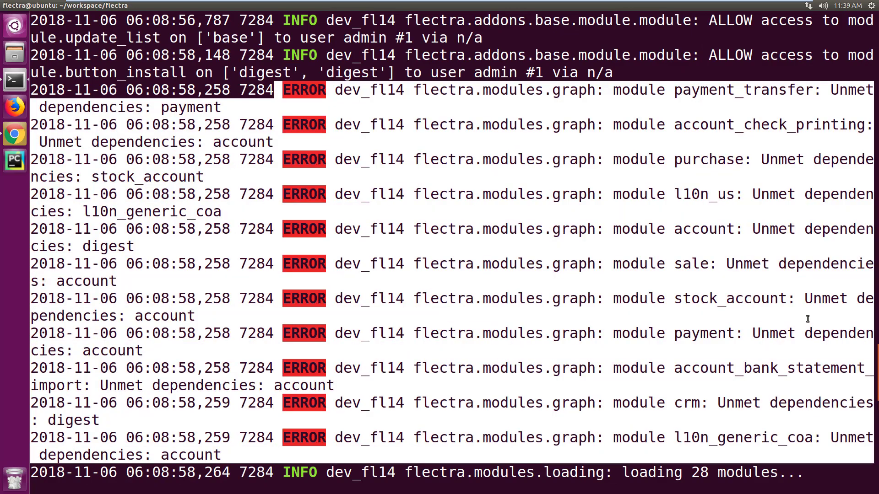
pyautogui.doubleClick(722, 297)
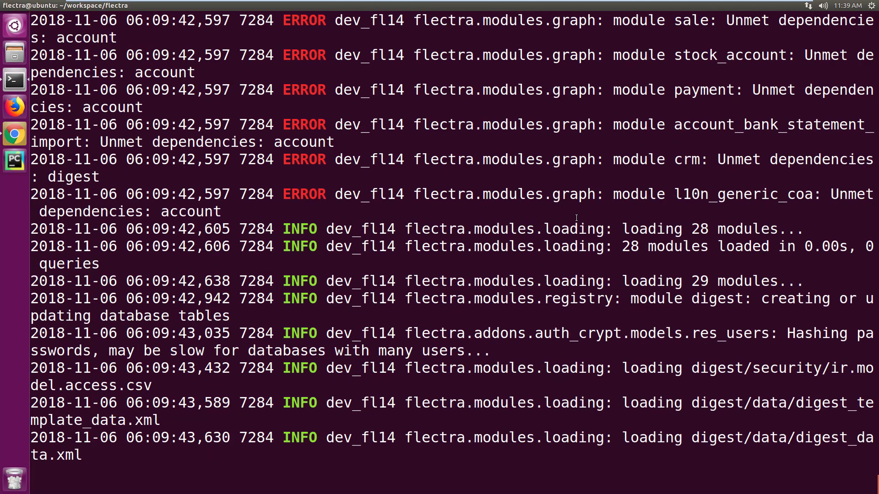
pyautogui.scroll(8, 580, 221)
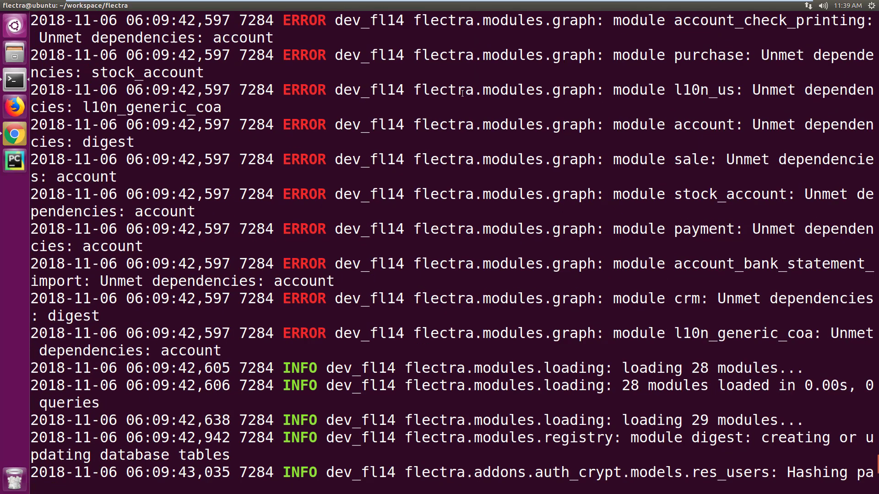
pyautogui.moveTo(462, 93); pyautogui.dragTo(870, 439)
pyautogui.click(599, 354)
pyautogui.scroll(-8, 595, 352)
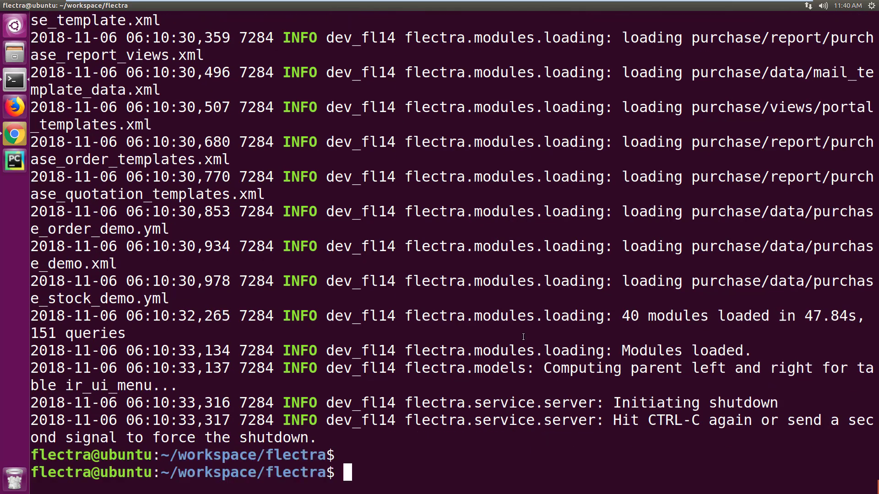
# - Restart the server on dev_fl14 without '-u all --stop-after-init', confirm version 1.5, and switch to Chrome
pyautogui.moveTo(329, 435); pyautogui.dragTo(30, 384)
pyautogui.click(382, 426)
pyautogui.press('Up')
pyautogui.press('BackSpace')
pyautogui.press('BackSpace')
pyautogui.press('BackSpace')
pyautogui.press('BackSpace')
pyautogui.press('BackSpace')
pyautogui.press('BackSpace')
pyautogui.press('BackSpace')
pyautogui.press('BackSpace')
pyautogui.press('BackSpace')
pyautogui.press('BackSpace')
pyautogui.press('BackSpace')
pyautogui.press('BackSpace')
pyautogui.press('BackSpace')
pyautogui.press('BackSpace')
pyautogui.press('BackSpace')
pyautogui.press('BackSpace')
pyautogui.press('BackSpace')
pyautogui.press('BackSpace')
pyautogui.press('BackSpace')
pyautogui.press('BackSpace')
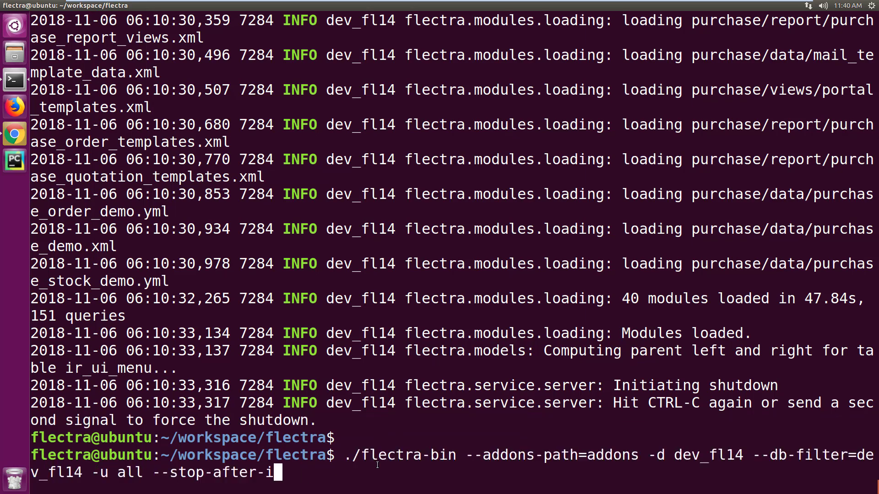
pyautogui.press('Return')
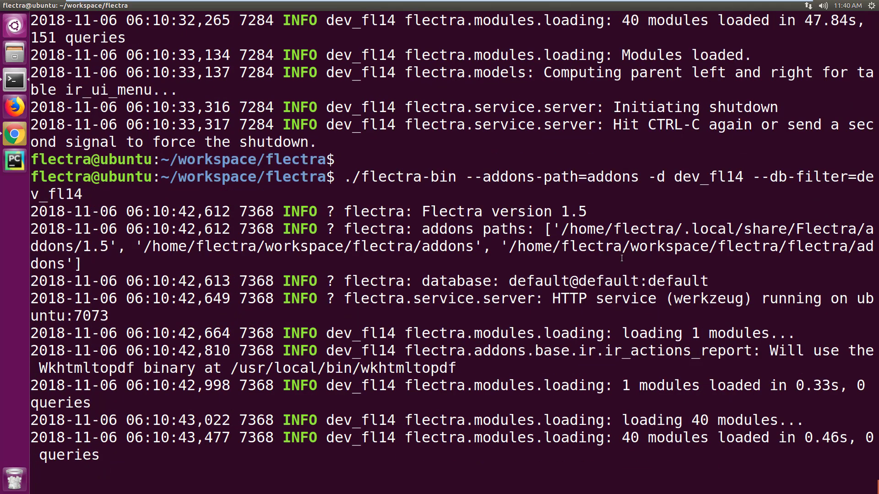
pyautogui.tripleClick(617, 194)
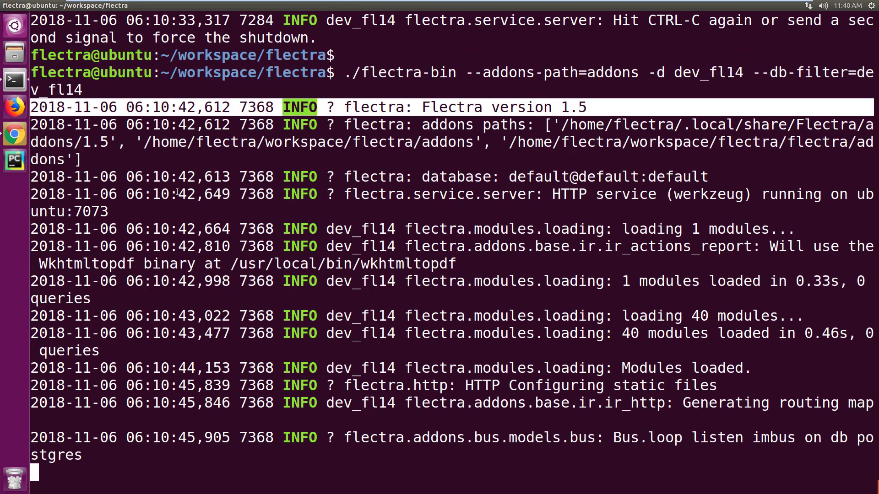
pyautogui.click(15, 133)
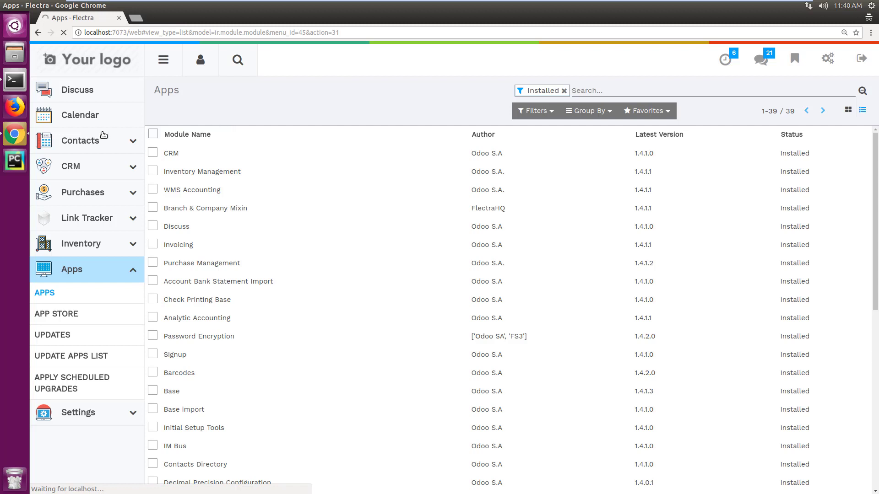
# - Glance at the Terminal server log, then return to the Flectra web client in Chrome
pyautogui.click(15, 82)
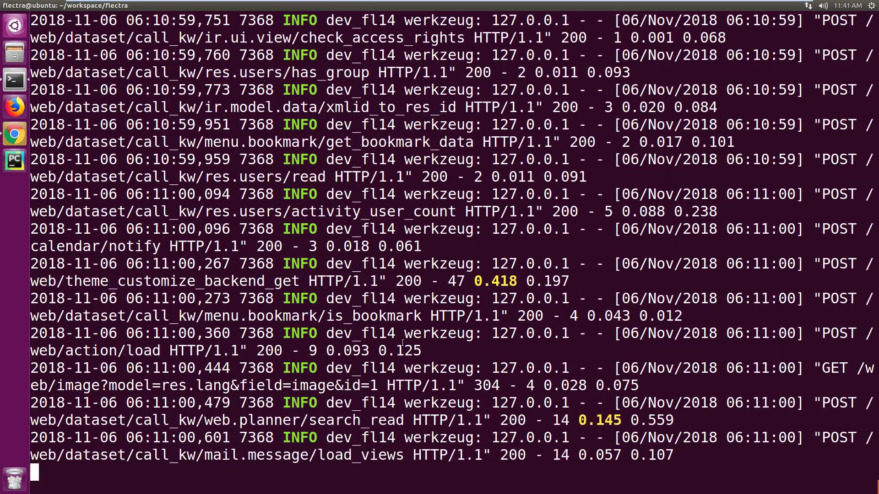
pyautogui.click(21, 132)
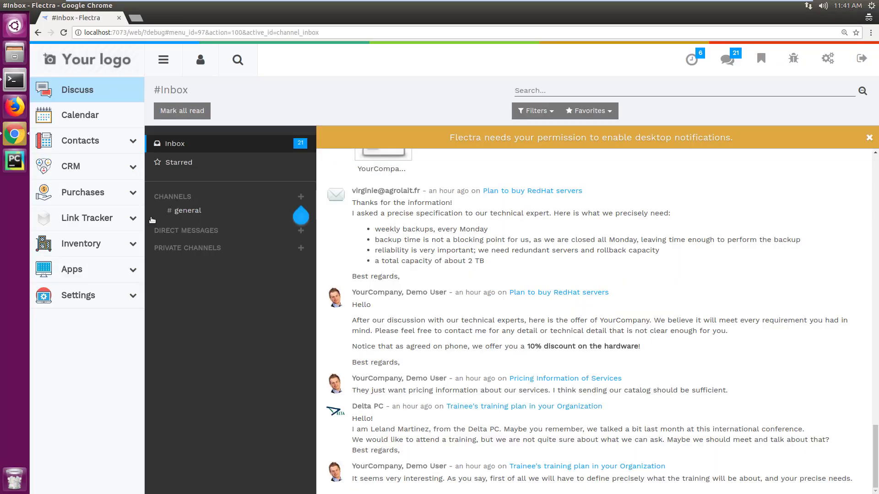
pyautogui.click(99, 297)
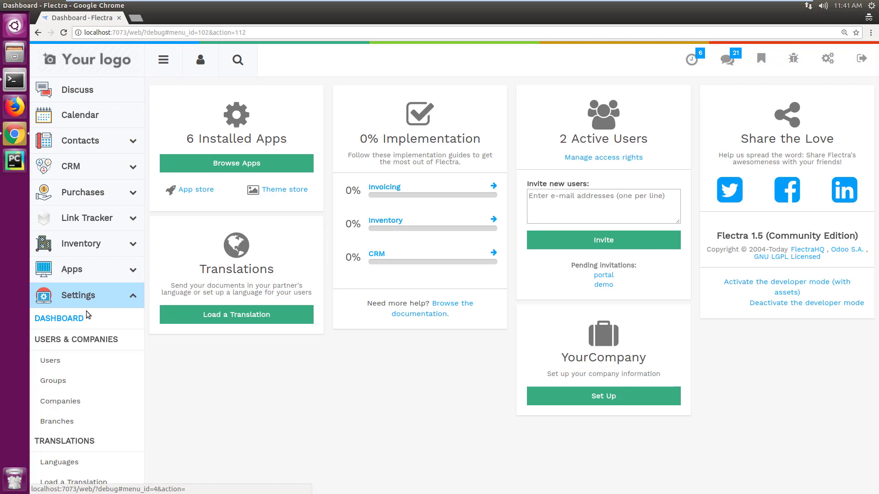
pyautogui.tripleClick(791, 234)
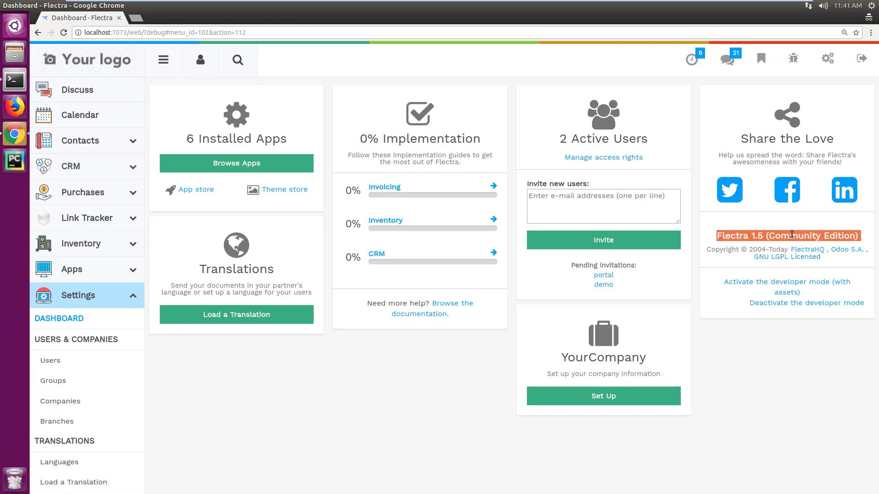
pyautogui.click(236, 164)
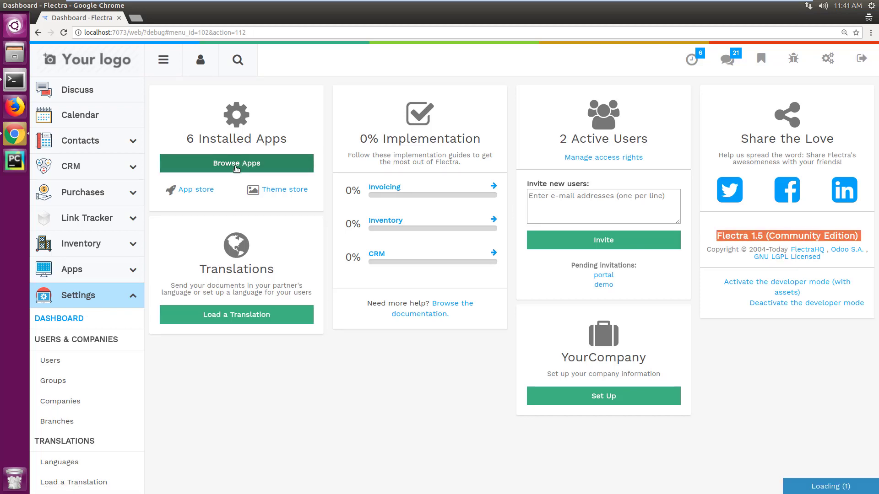
pyautogui.click(551, 91)
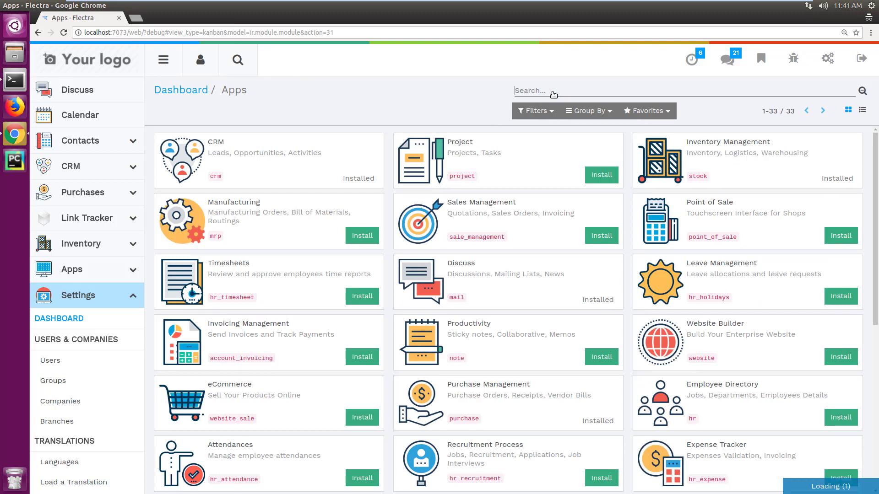
pyautogui.write('dige')
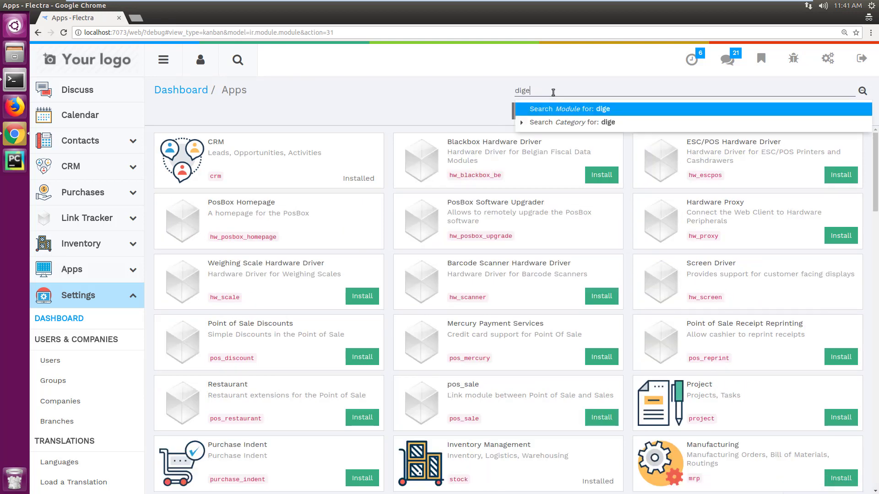
pyautogui.write('st')
pyautogui.press('Return')
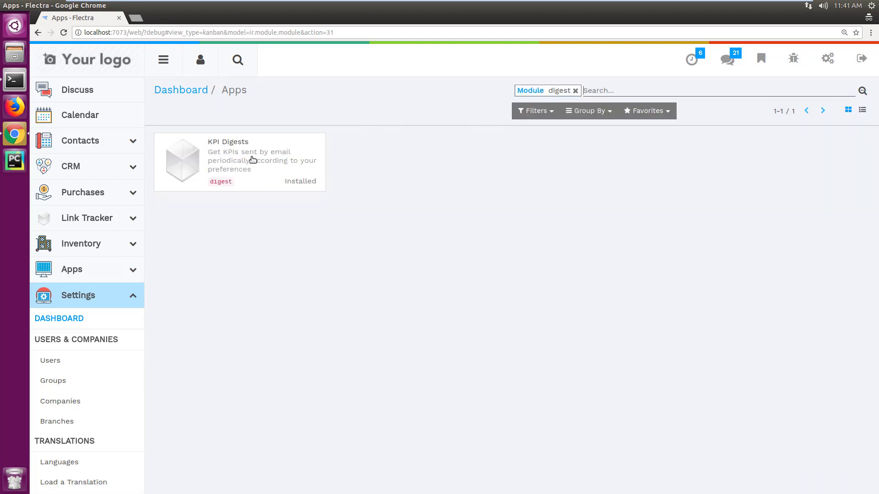
pyautogui.click(252, 159)
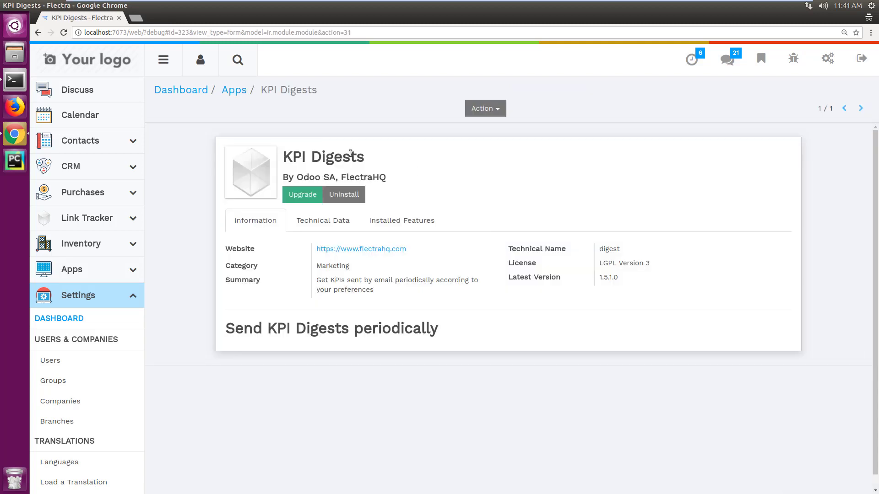
pyautogui.tripleClick(350, 153)
pyautogui.click(427, 174)
pyautogui.click(225, 93)
pyautogui.click(195, 94)
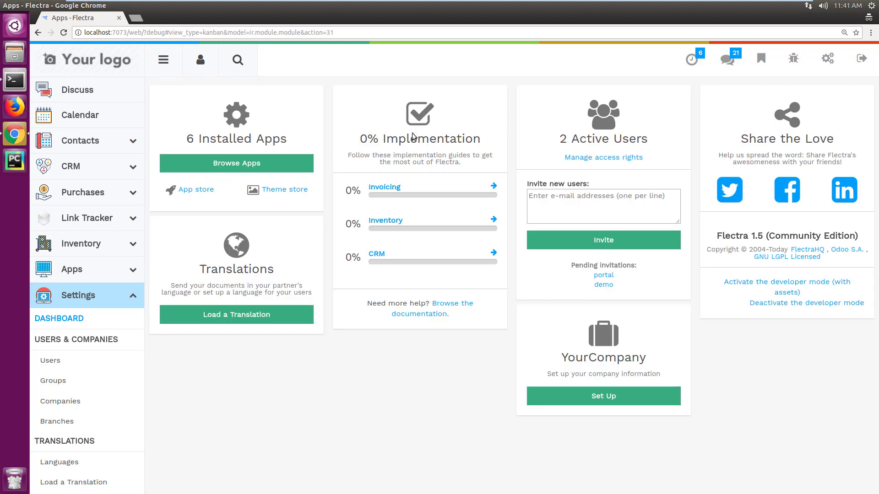